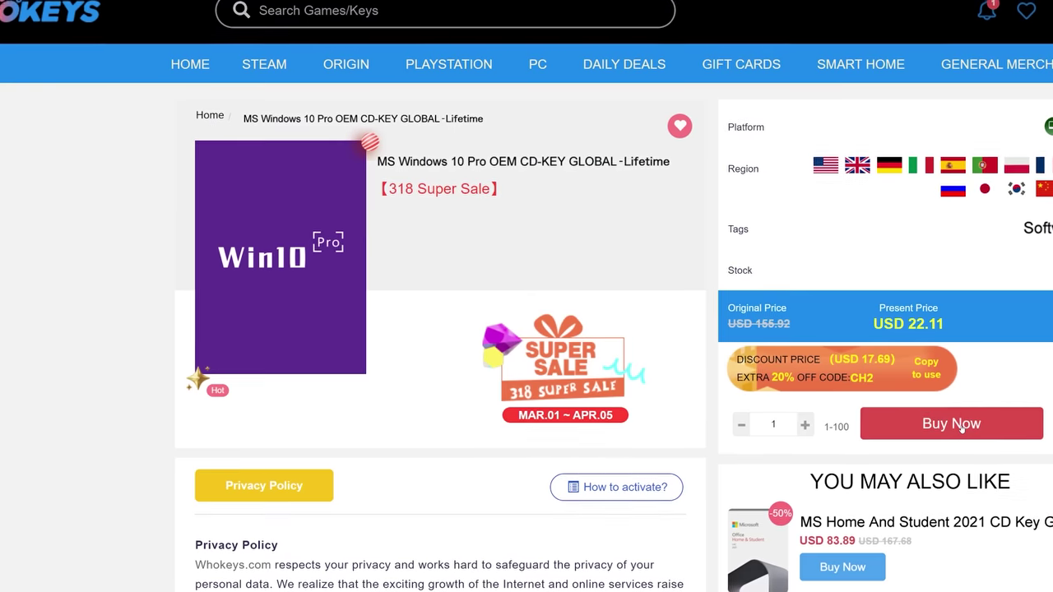
# Start buying the Windows 10 Pro key and enter the promo code TN
pyautogui.click(953, 426)
pyautogui.click(313, 457)
pyautogui.write('TN')
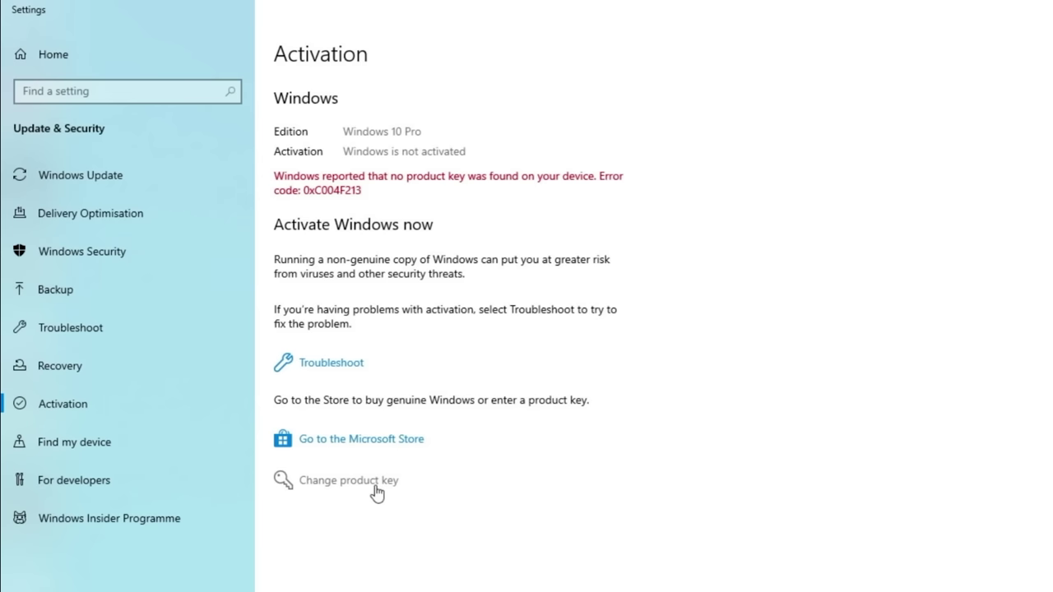
# Activate Windows by pasting the purchased product key and submitting it
pyautogui.click(375, 487)
pyautogui.hotkey('ctrl', 'v')
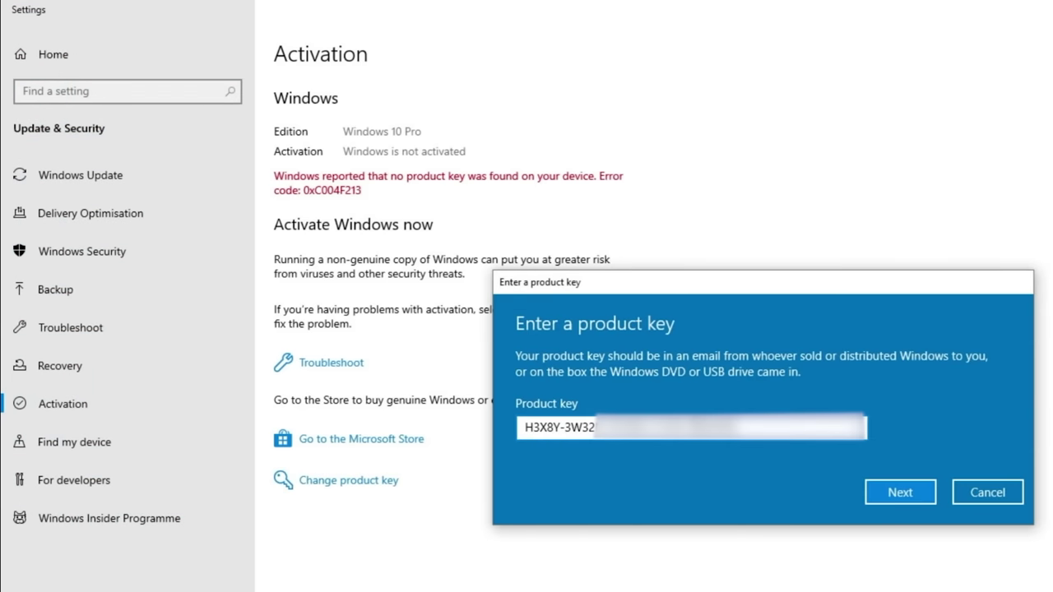
pyautogui.click(900, 494)
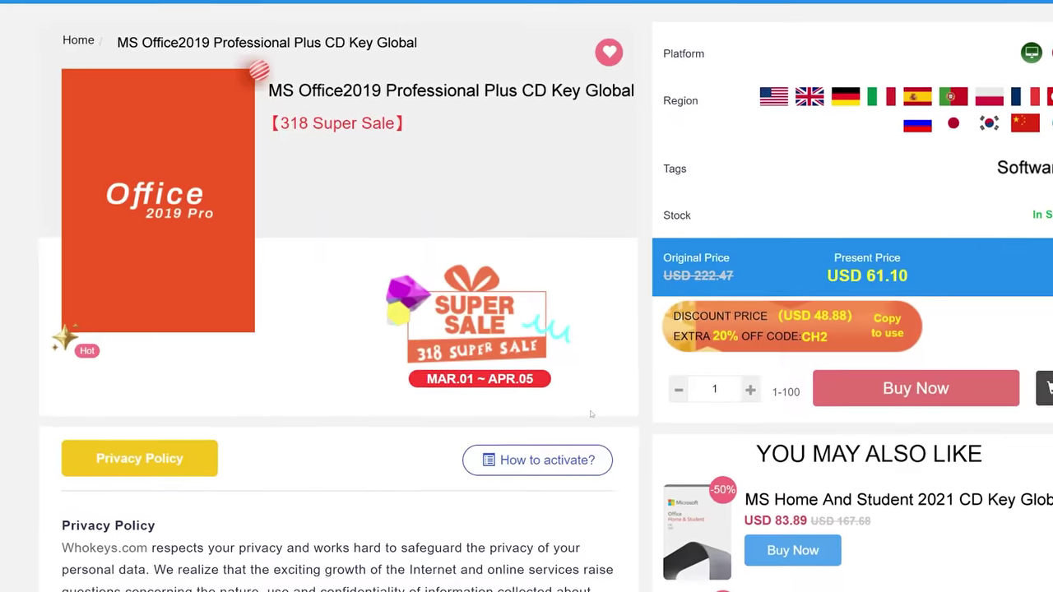
# Order the Office 2019 Professional Plus key with the TN20 promo discount applied
pyautogui.click(854, 389)
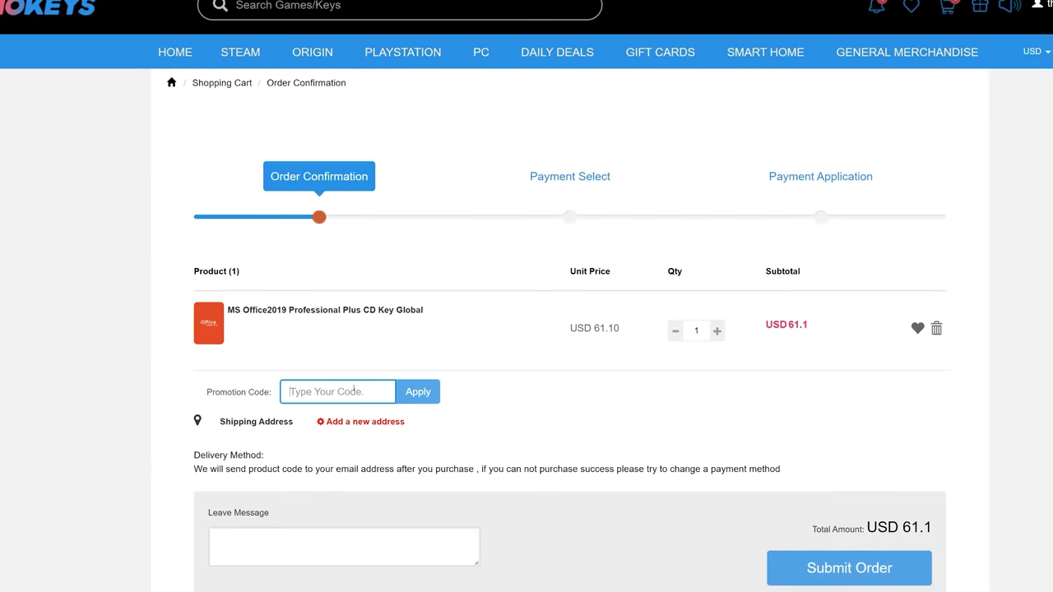
pyautogui.write('TN20')
pyautogui.click(426, 381)
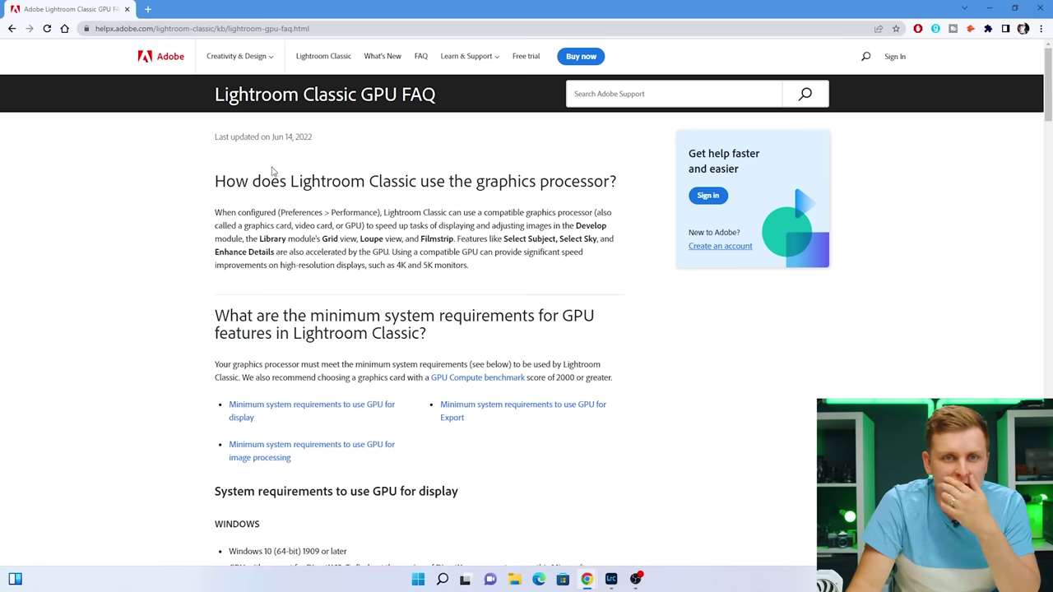
pyautogui.moveTo(223, 137); pyautogui.dragTo(334, 144)
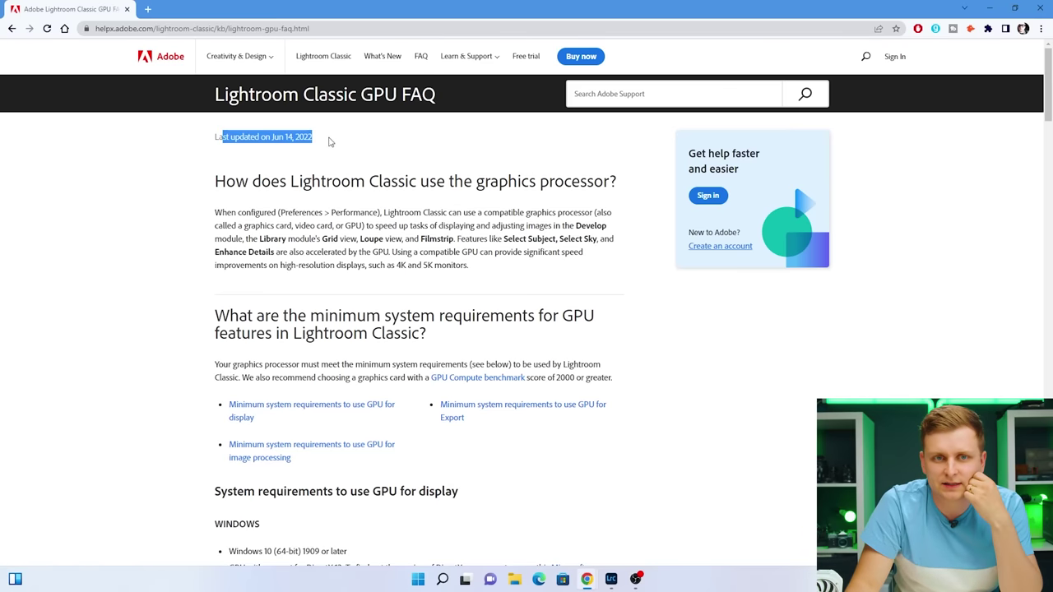
pyautogui.click(323, 140)
pyautogui.click(269, 138)
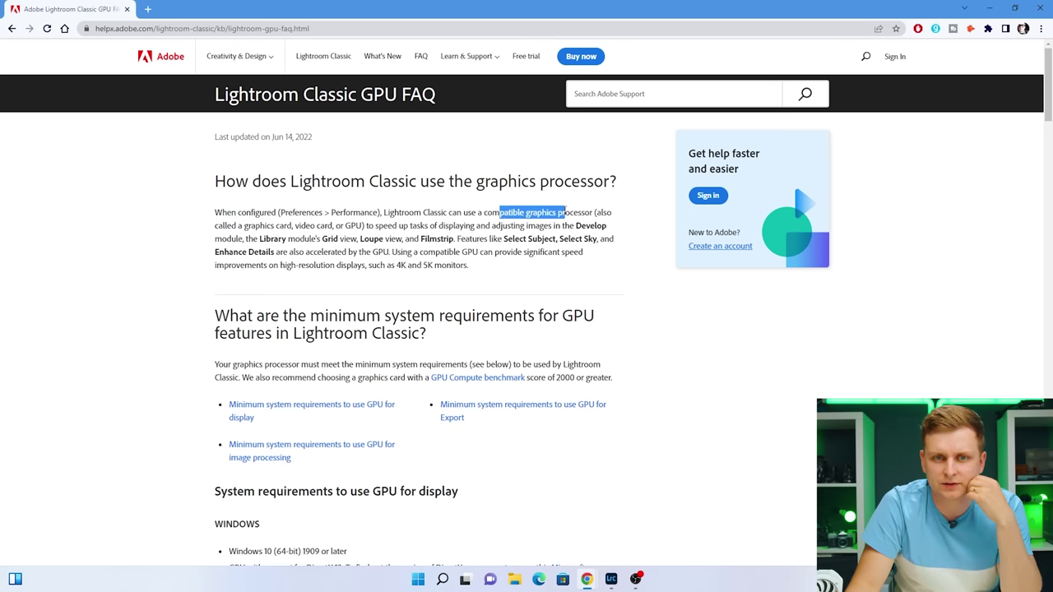
pyautogui.moveTo(400, 226); pyautogui.dragTo(419, 225)
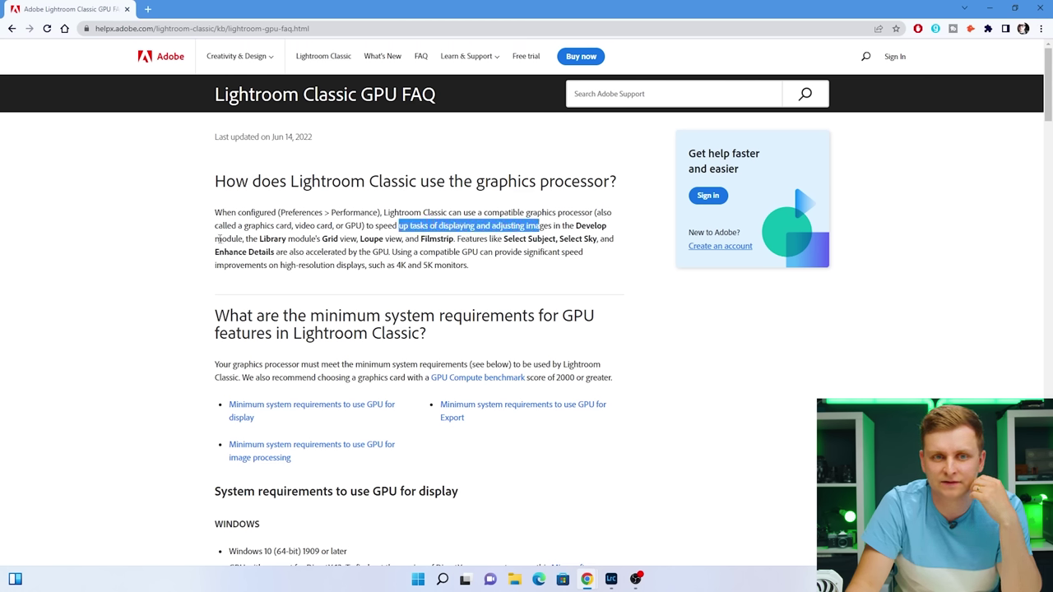
pyautogui.click(283, 239)
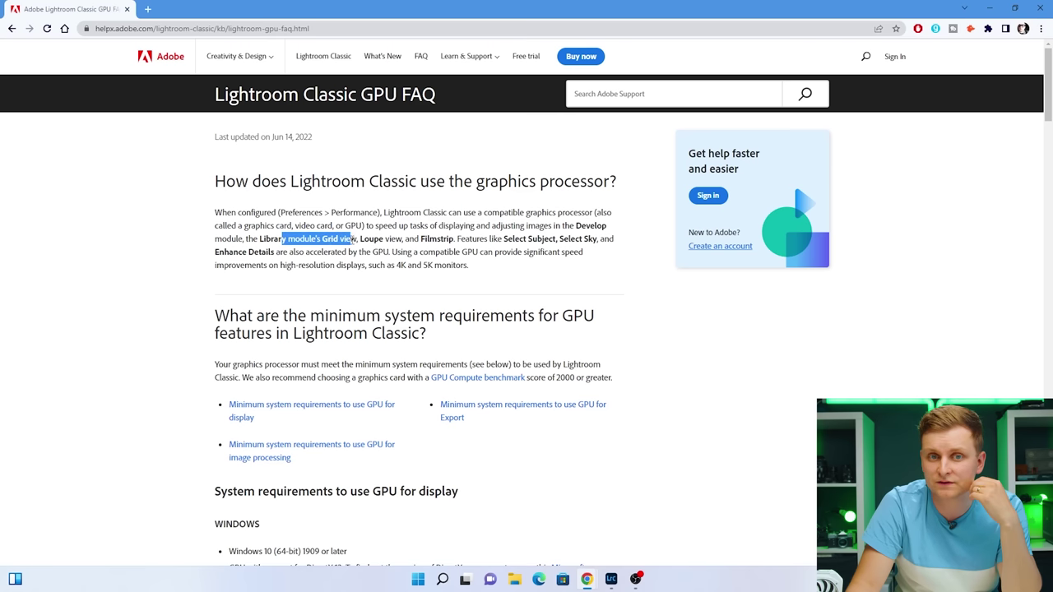
pyautogui.moveTo(362, 239); pyautogui.dragTo(439, 238)
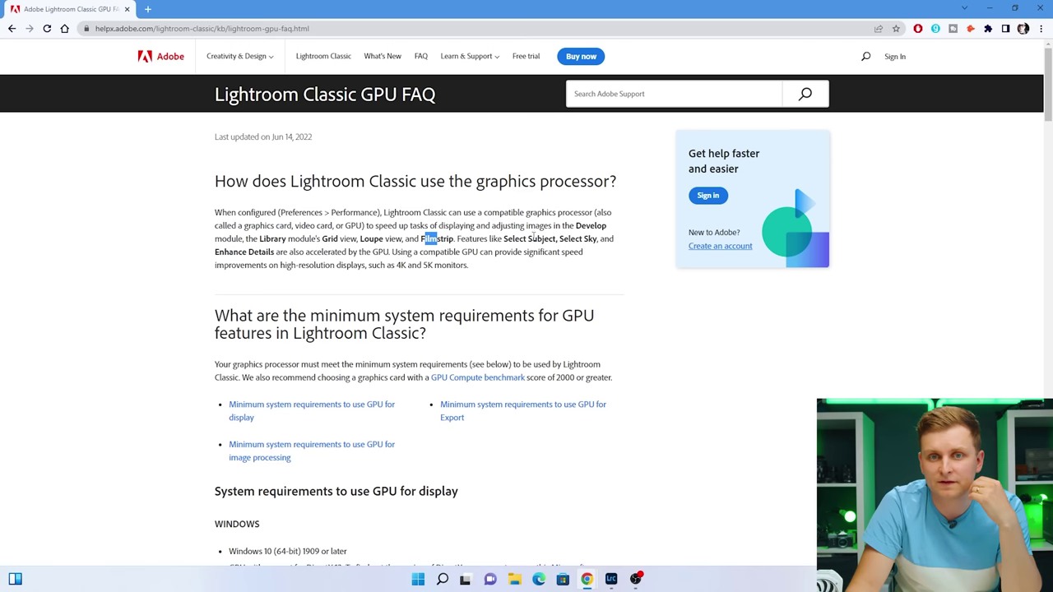
pyautogui.moveTo(507, 239); pyautogui.dragTo(583, 238)
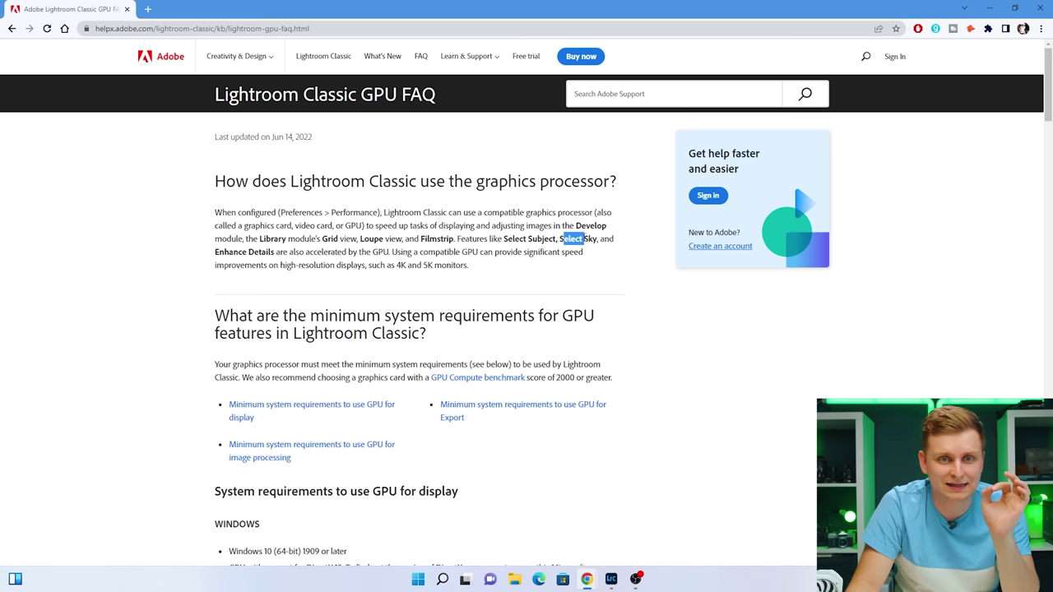
pyautogui.moveTo(244, 257); pyautogui.dragTo(316, 253)
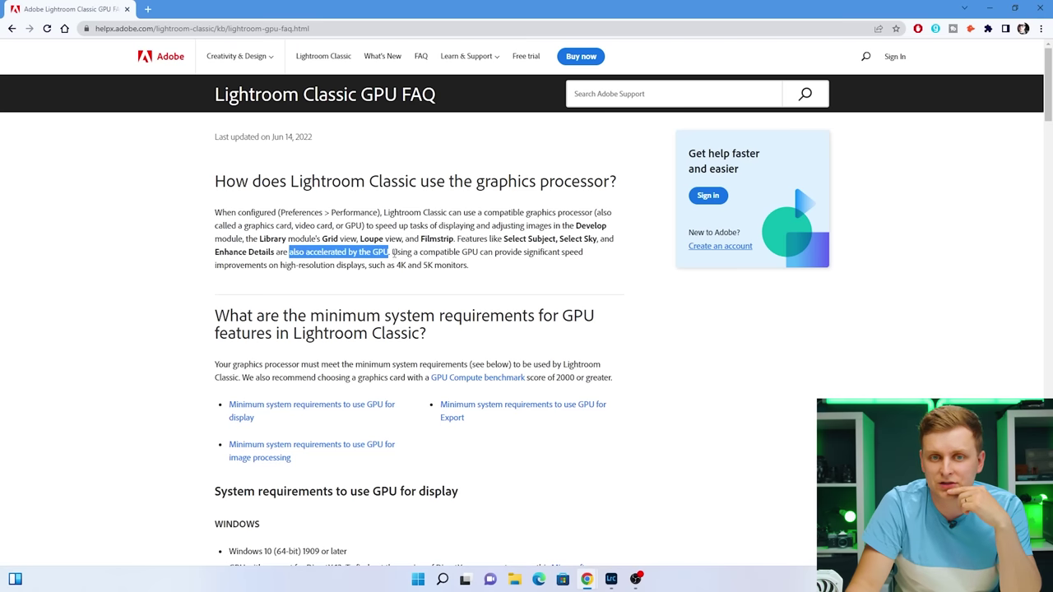
pyautogui.moveTo(413, 252); pyautogui.dragTo(446, 270)
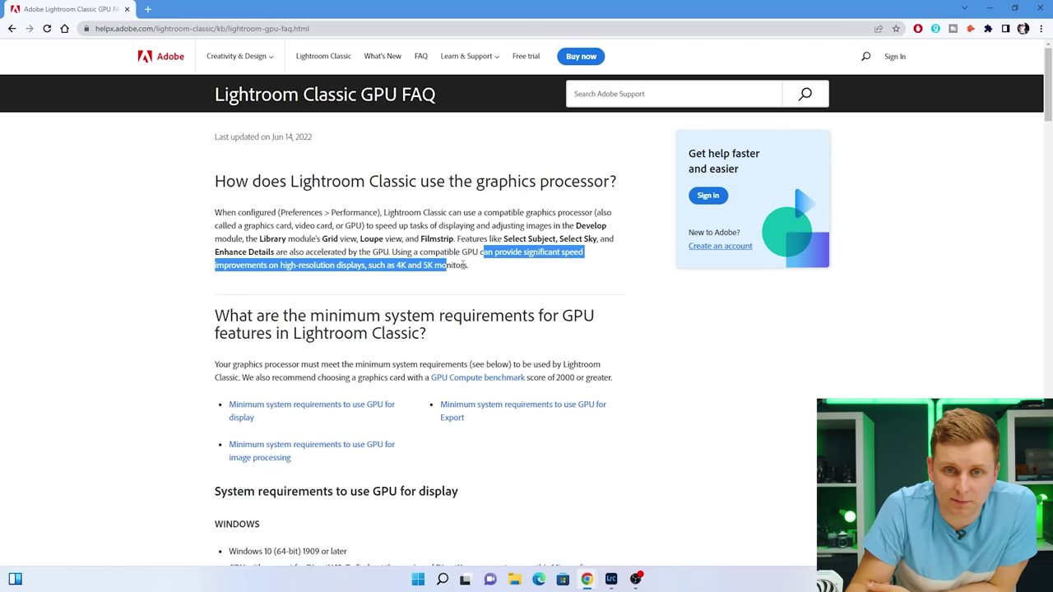
pyautogui.scroll(-2, 462, 265)
pyautogui.moveTo(428, 224); pyautogui.dragTo(263, 207)
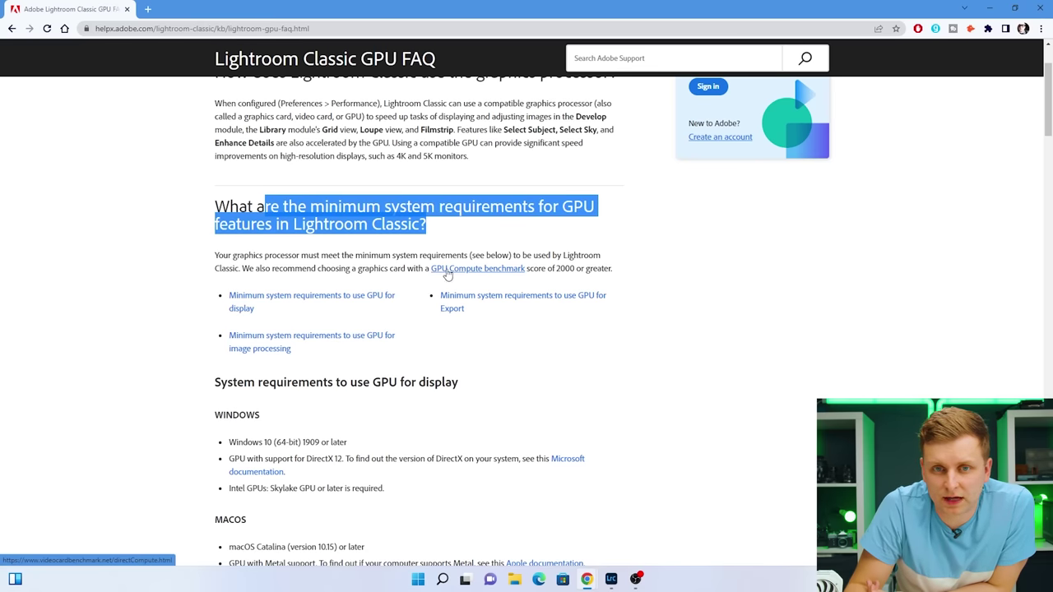
pyautogui.scroll(-2, 436, 271)
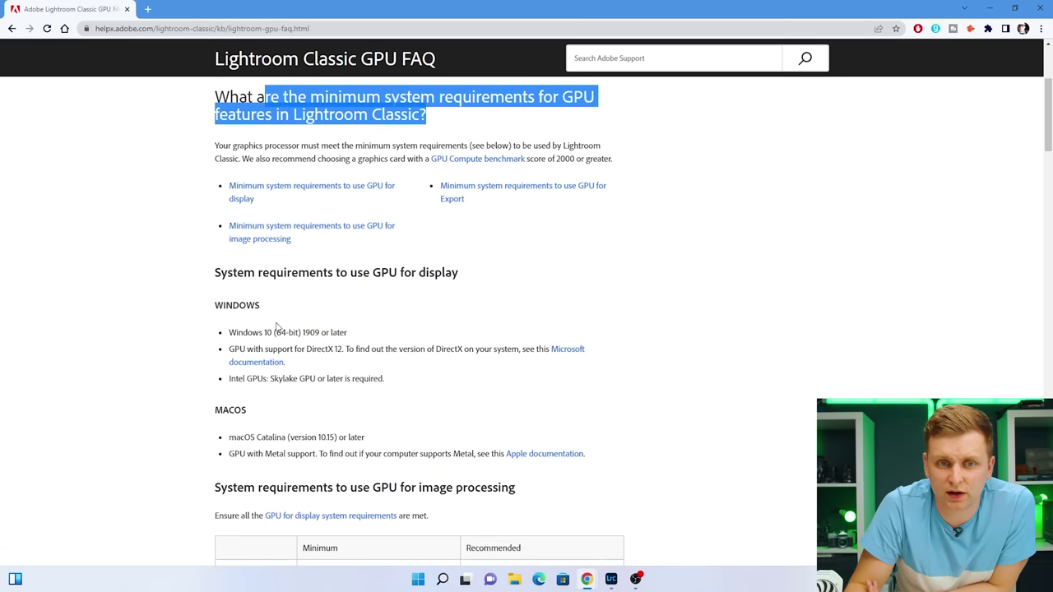
pyautogui.moveTo(244, 330); pyautogui.dragTo(330, 351)
pyautogui.click(346, 334)
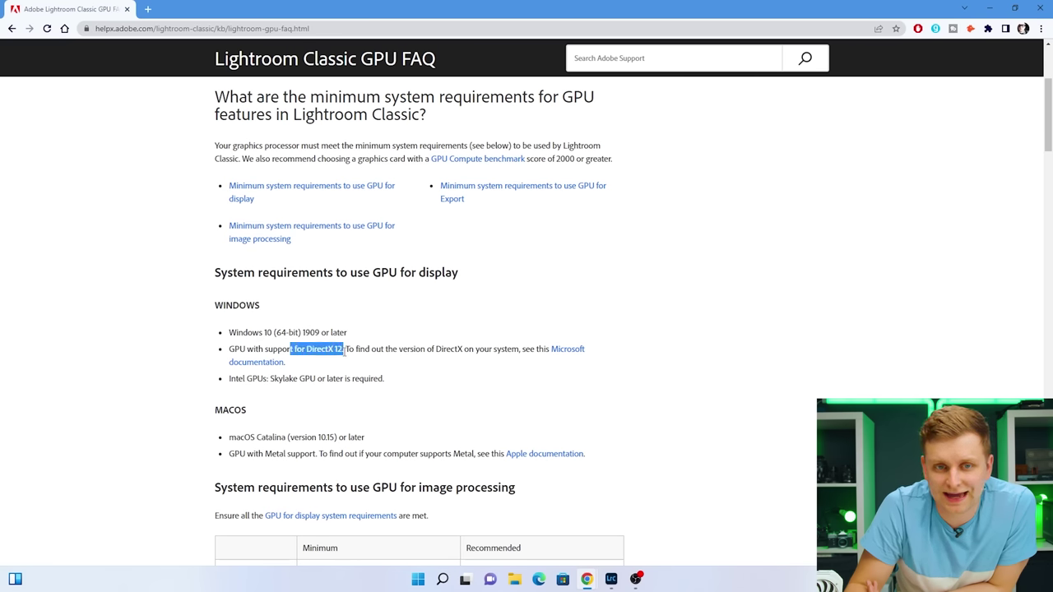
pyautogui.moveTo(245, 379); pyautogui.dragTo(307, 354)
pyautogui.click(383, 381)
pyautogui.scroll(-3, 383, 381)
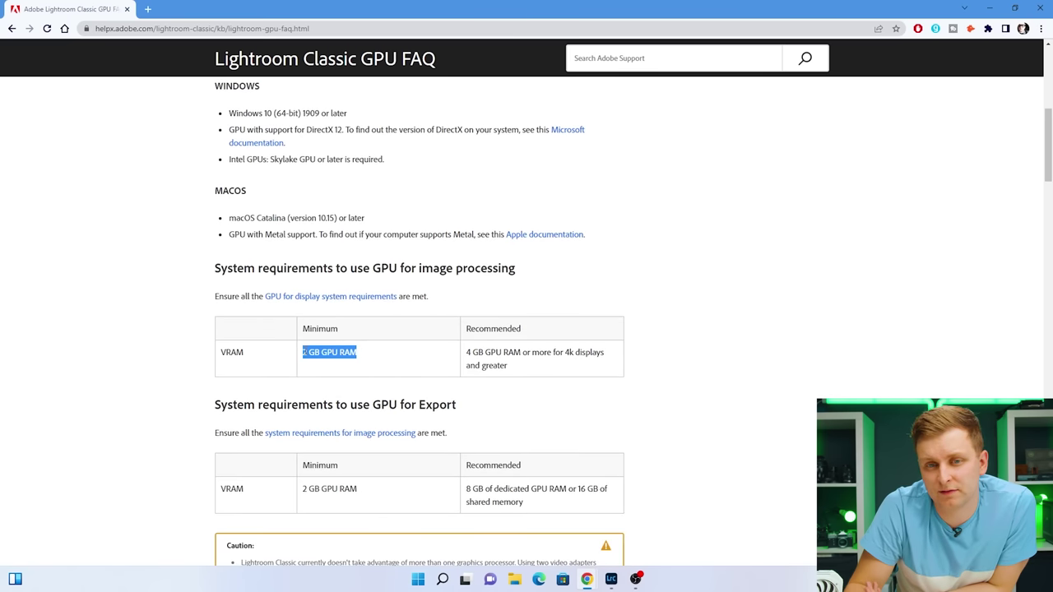
pyautogui.click(467, 352)
pyautogui.moveTo(467, 352)
pyautogui.mouseDown()
pyautogui.moveTo(515, 352)
pyautogui.moveTo(540, 367)
pyautogui.moveTo(466, 358)
pyautogui.mouseUp()
pyautogui.click(598, 362)
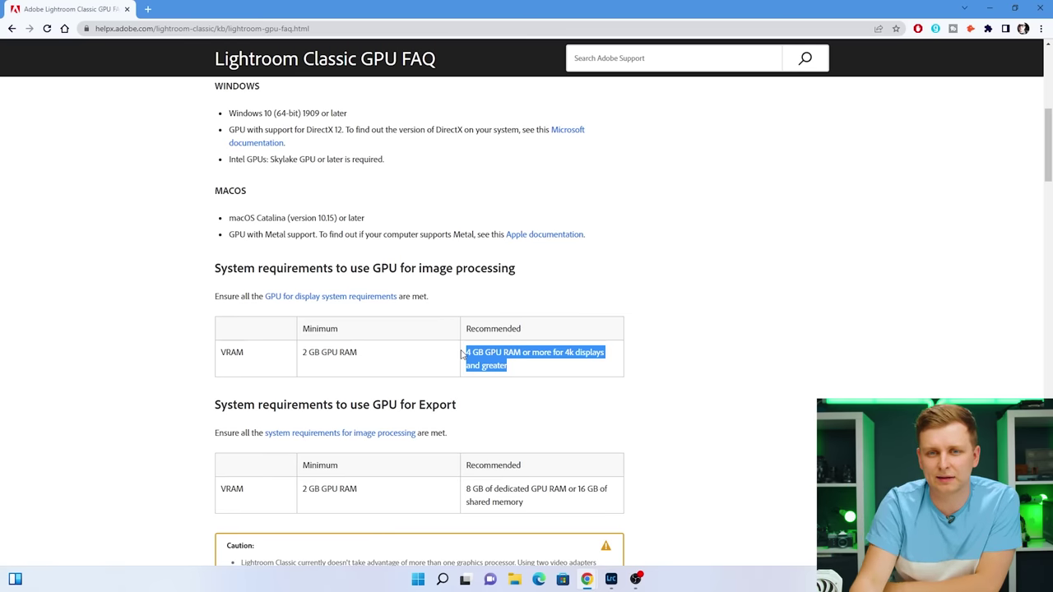
pyautogui.moveTo(324, 405); pyautogui.dragTo(397, 405)
pyautogui.scroll(-1, 396, 364)
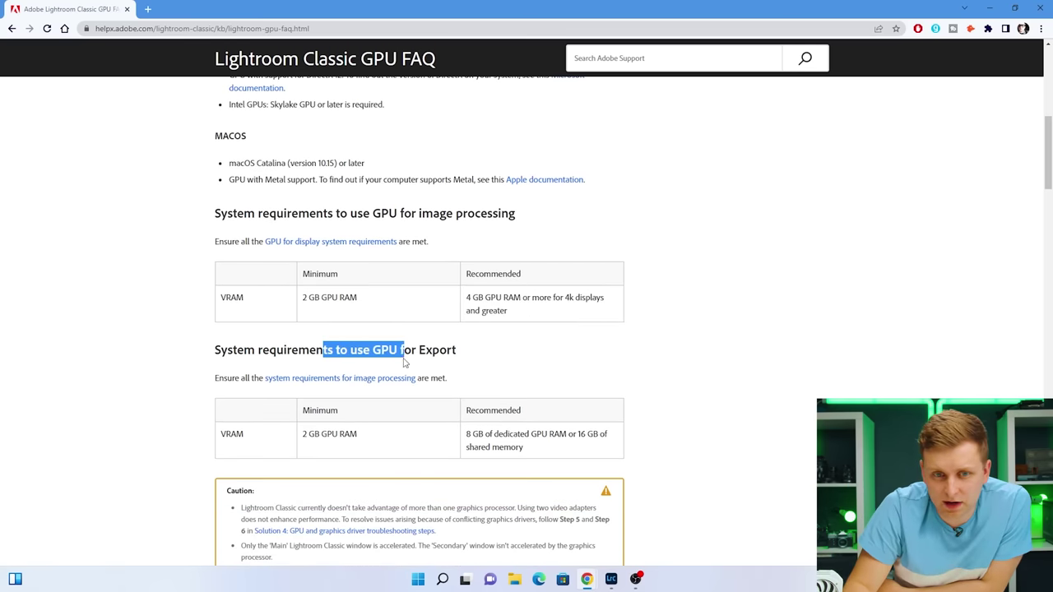
pyautogui.click(404, 362)
pyautogui.scroll(-2, 412, 358)
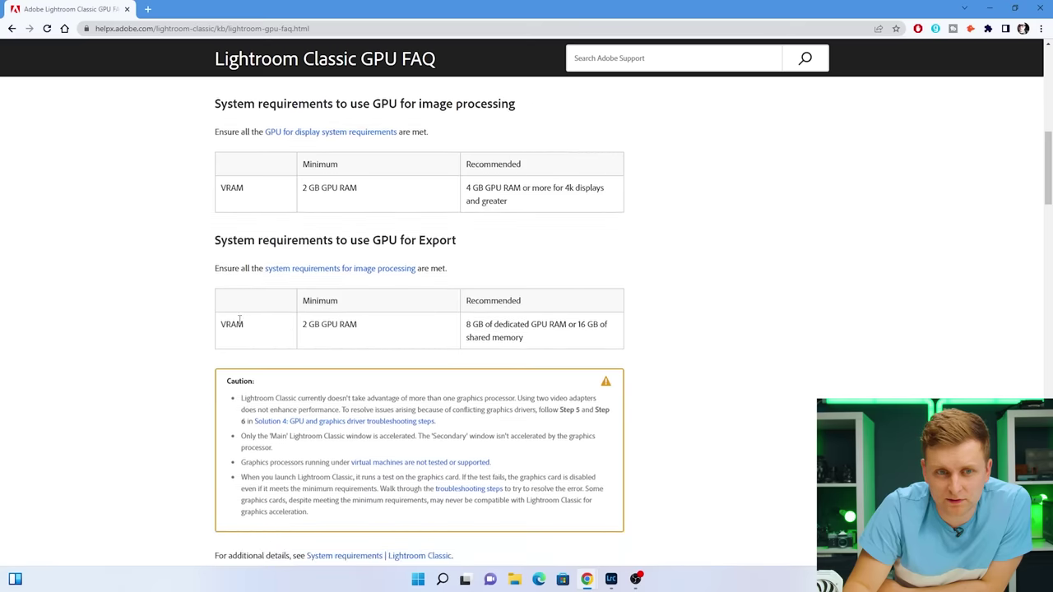
pyautogui.moveTo(302, 325); pyautogui.dragTo(340, 325)
pyautogui.click(385, 331)
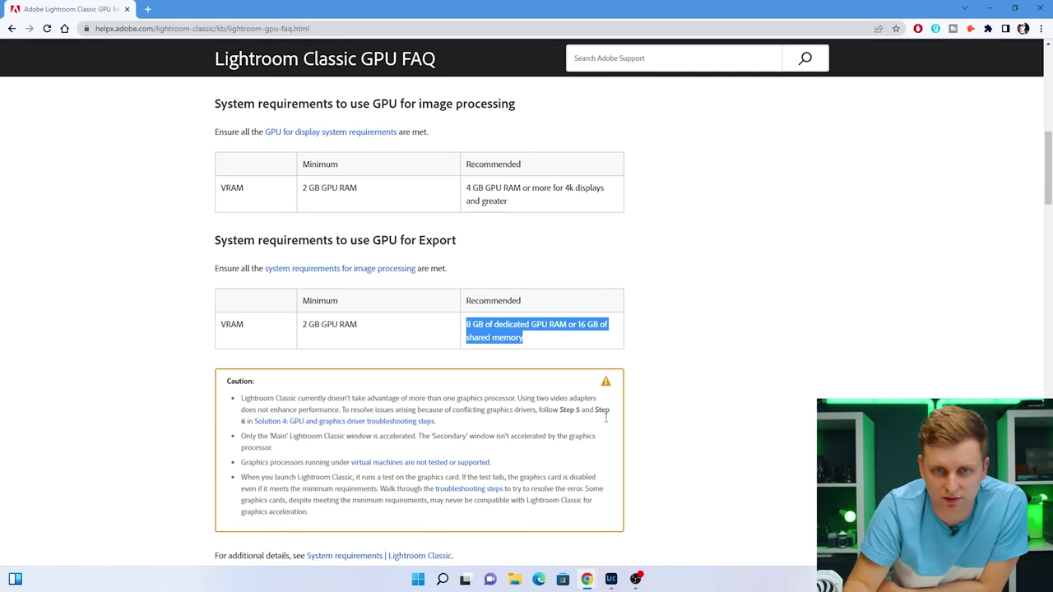
pyautogui.scroll(-3, 494, 383)
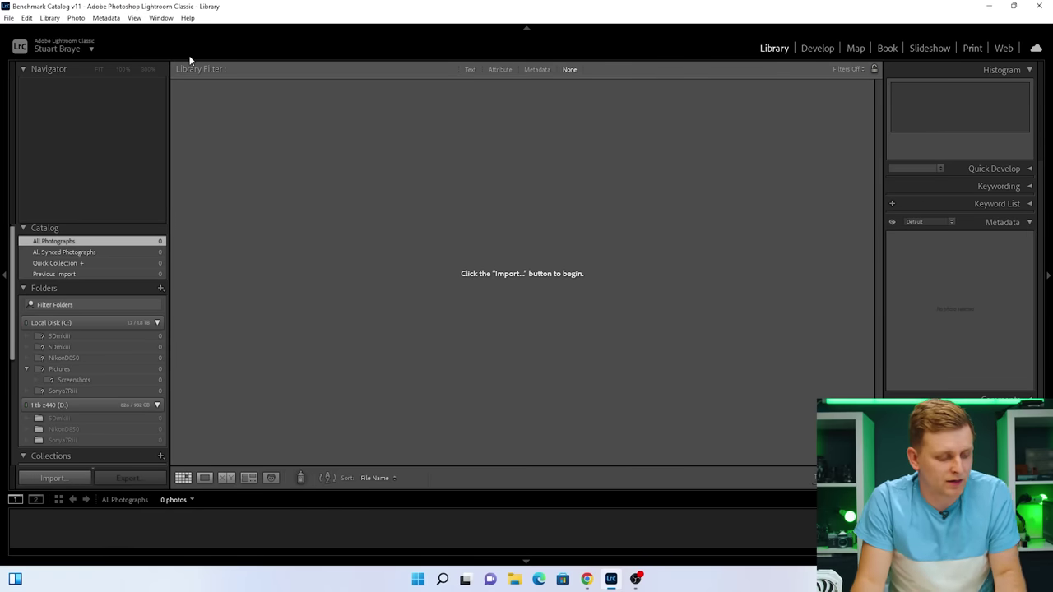
# Open Task Manager and view the Intel UHD Graphics 770 (GPU 0) performance graphs
pyautogui.hotkey('ctrl', 'shift', 'Escape')
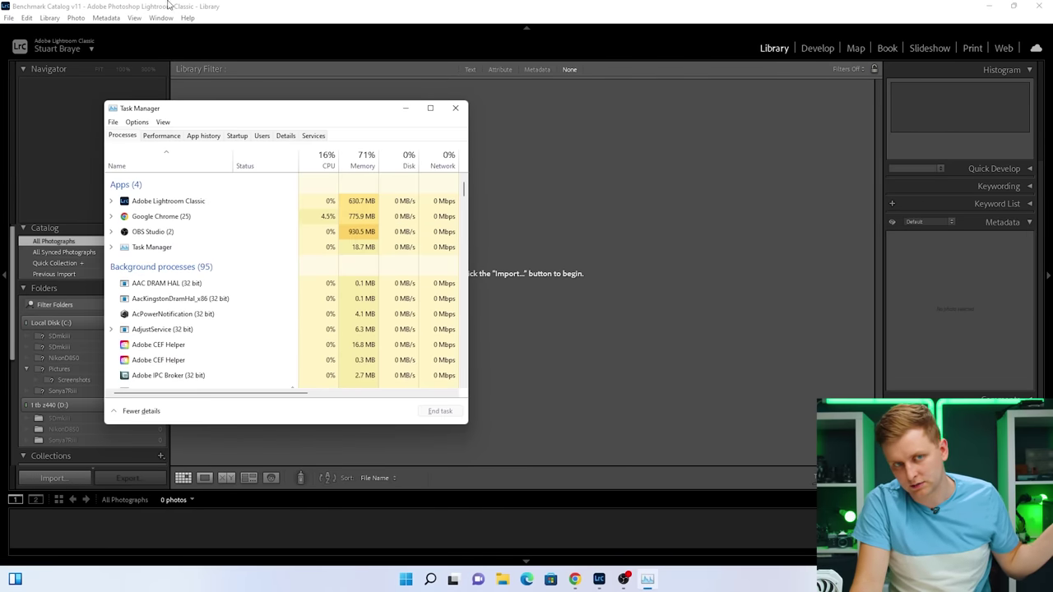
pyautogui.click(169, 139)
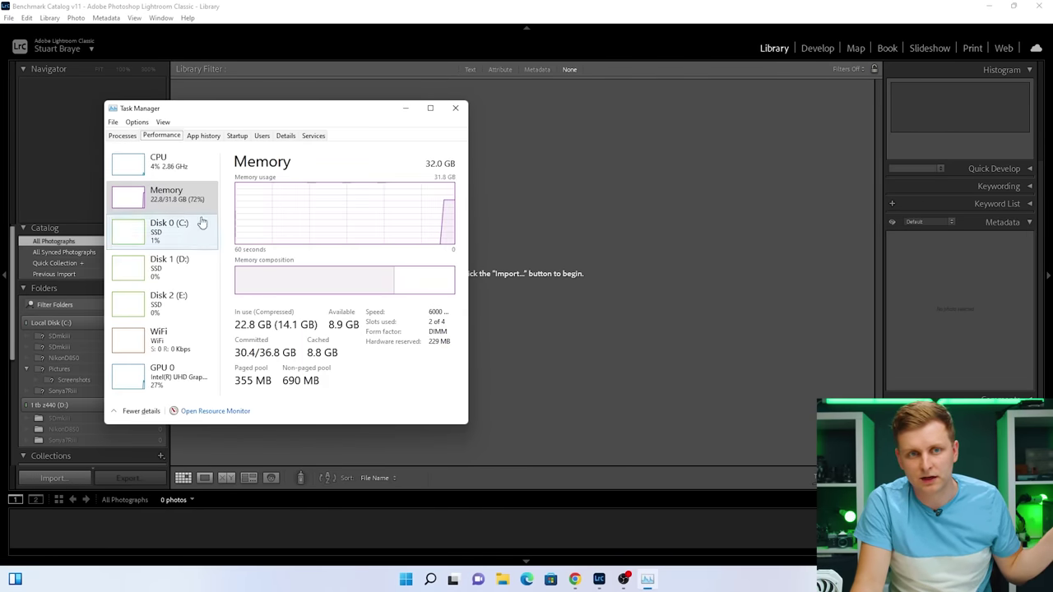
pyautogui.click(176, 382)
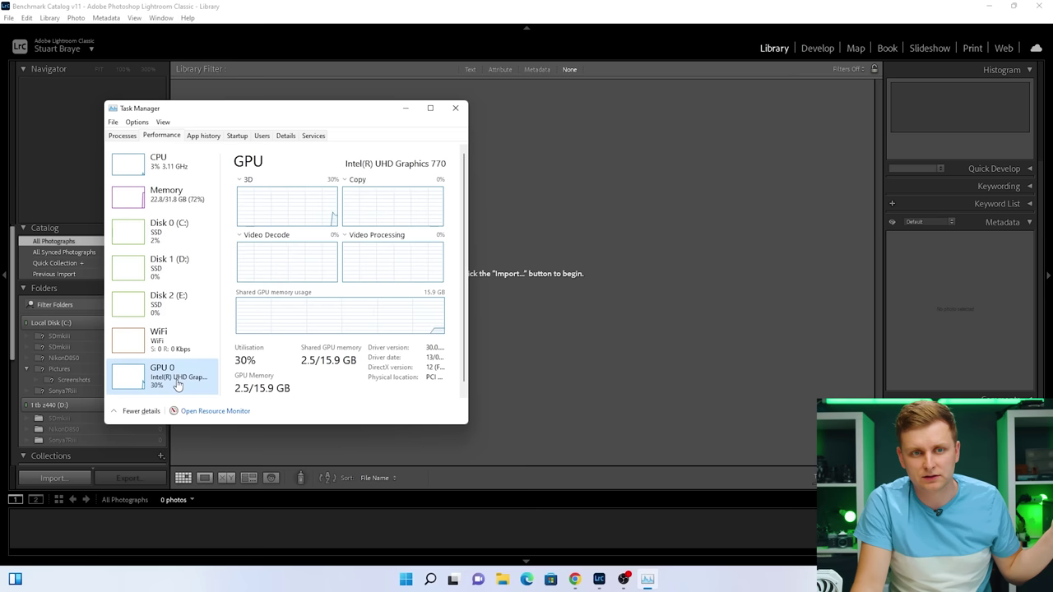
# Close Task Manager and open Lightroom's Preferences, moving from Interface to the Performance tab
pyautogui.click(456, 109)
pyautogui.click(29, 18)
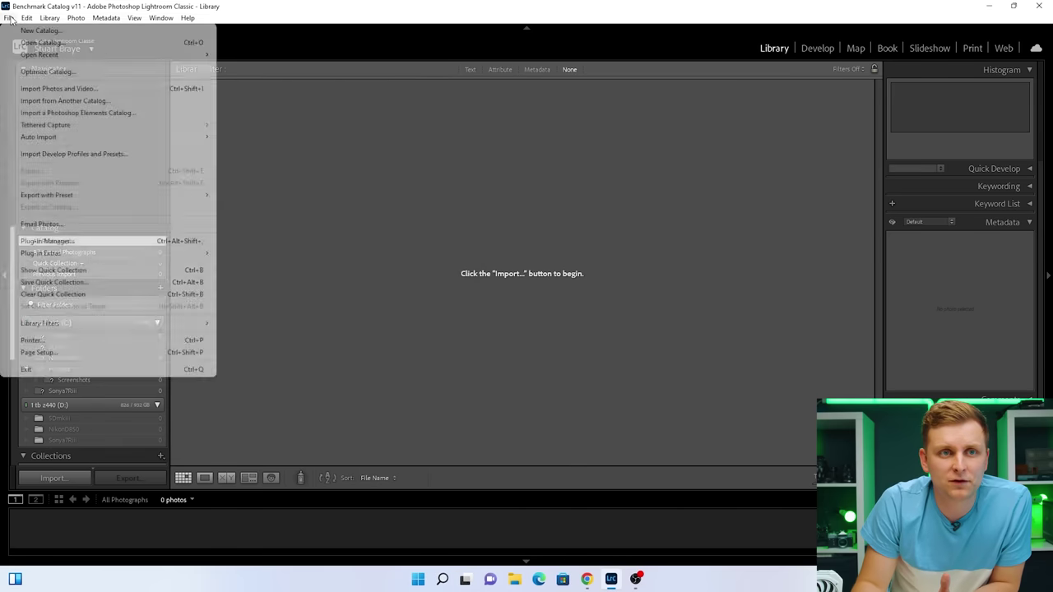
pyautogui.click(57, 236)
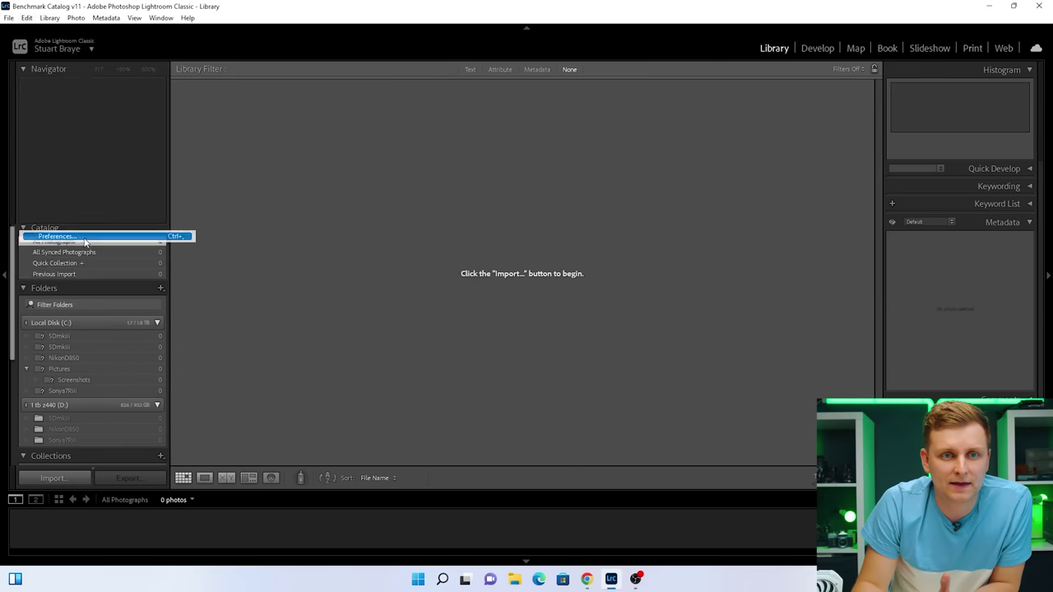
pyautogui.click(462, 78)
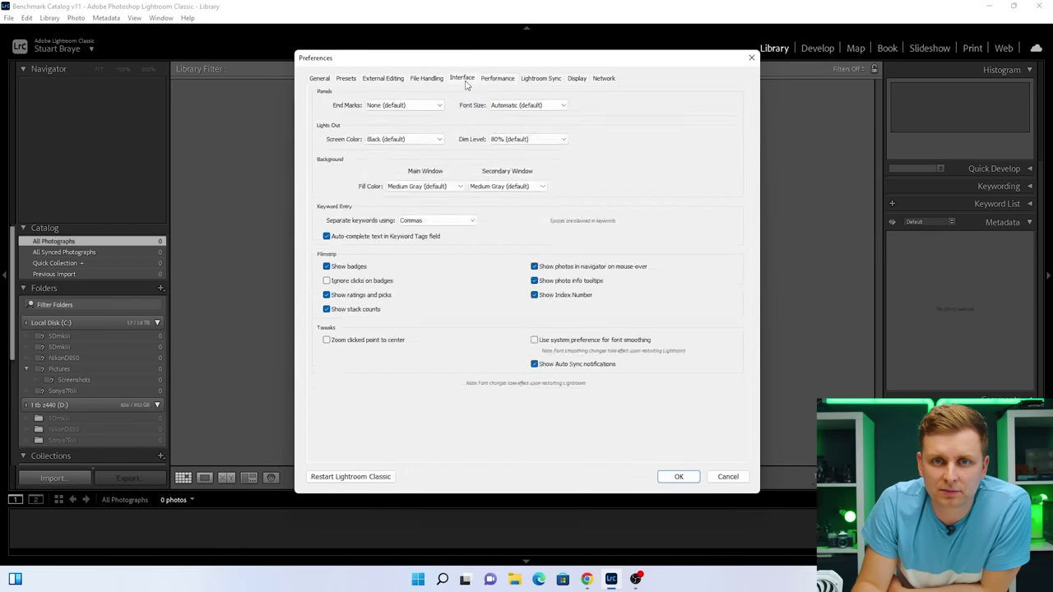
pyautogui.click(490, 80)
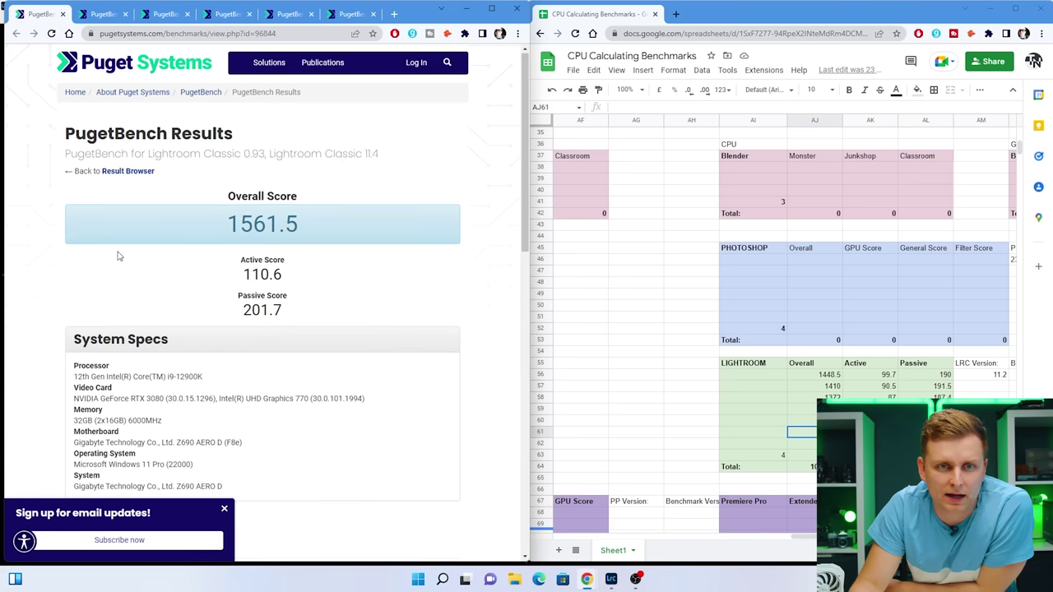
# Highlight the Video Card line in the first PugetBench run's results
pyautogui.scroll(-1, 118, 255)
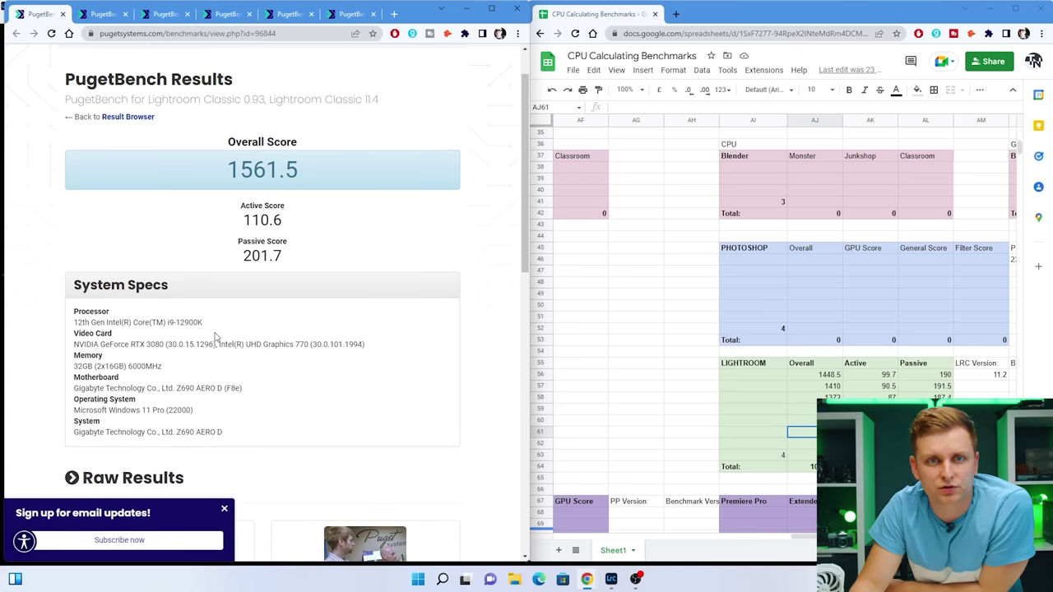
pyautogui.moveTo(76, 347); pyautogui.dragTo(118, 363)
pyautogui.click(86, 365)
# Step through PugetBench runs two to six, including the integrated-graphics-only run
pyautogui.click(102, 14)
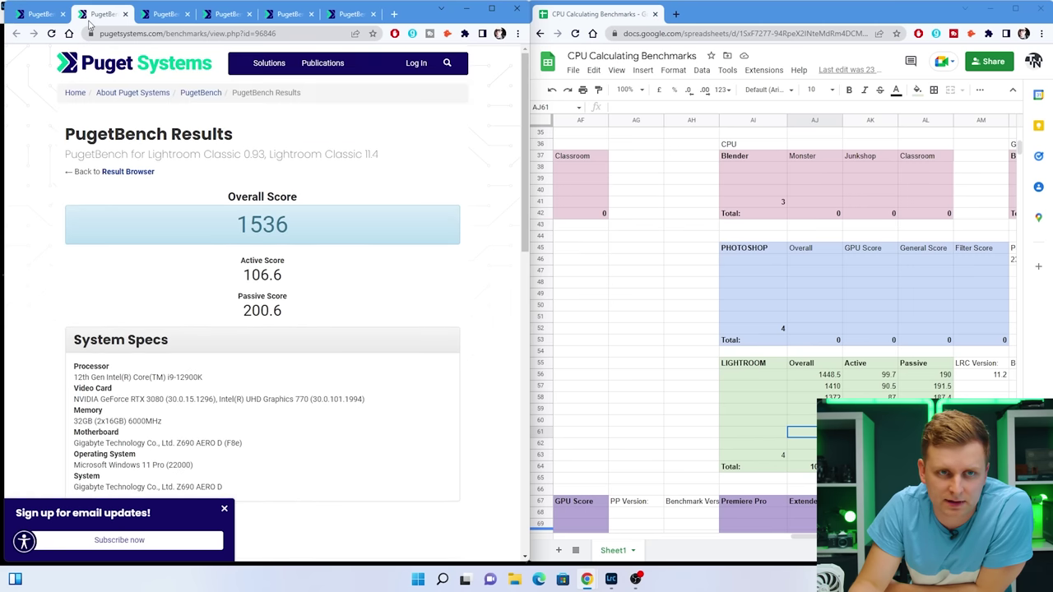
pyautogui.click(163, 14)
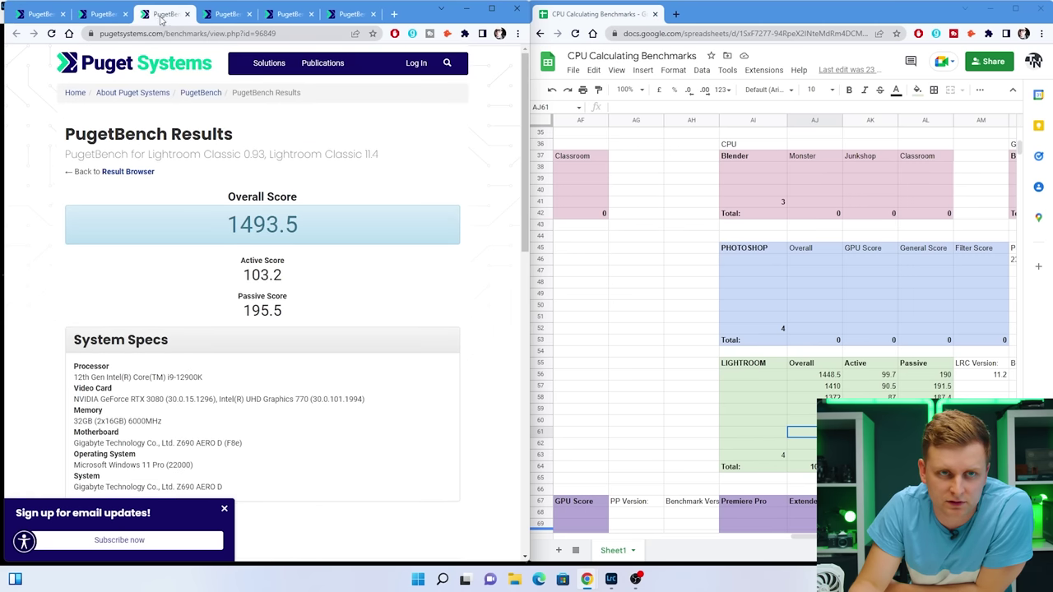
pyautogui.click(234, 17)
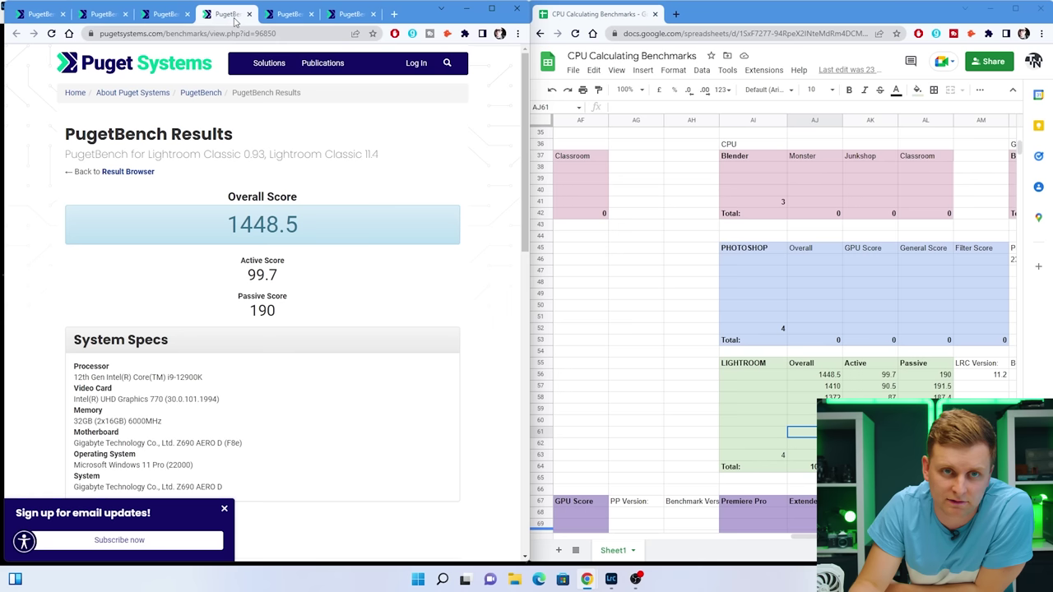
pyautogui.scroll(-1, 206, 378)
pyautogui.click(286, 14)
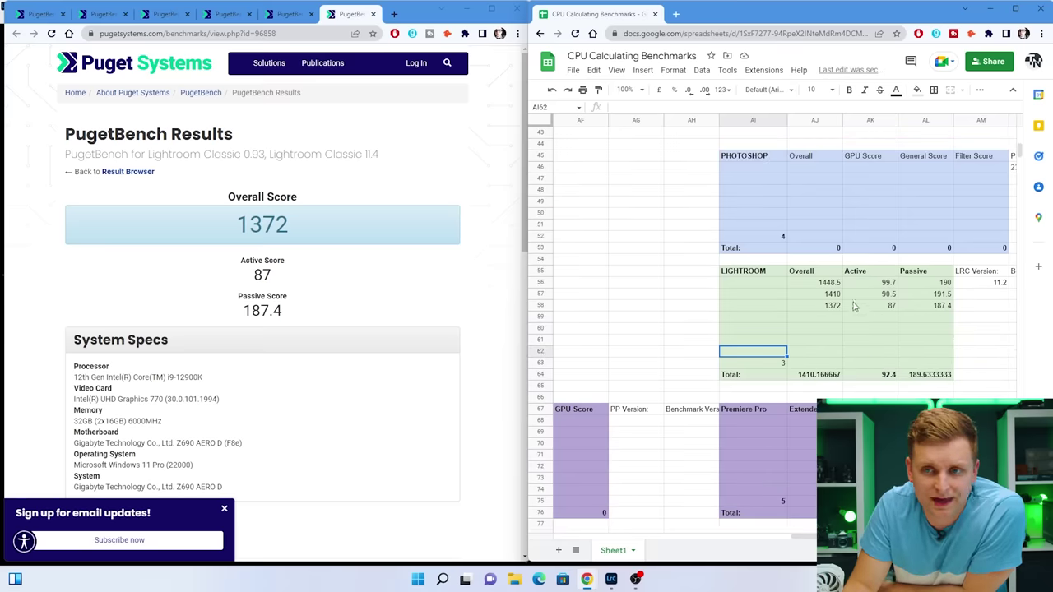
# Check the integrated-graphics table's Overall and Passive average formulas in AJ64 and AL64
pyautogui.click(802, 375)
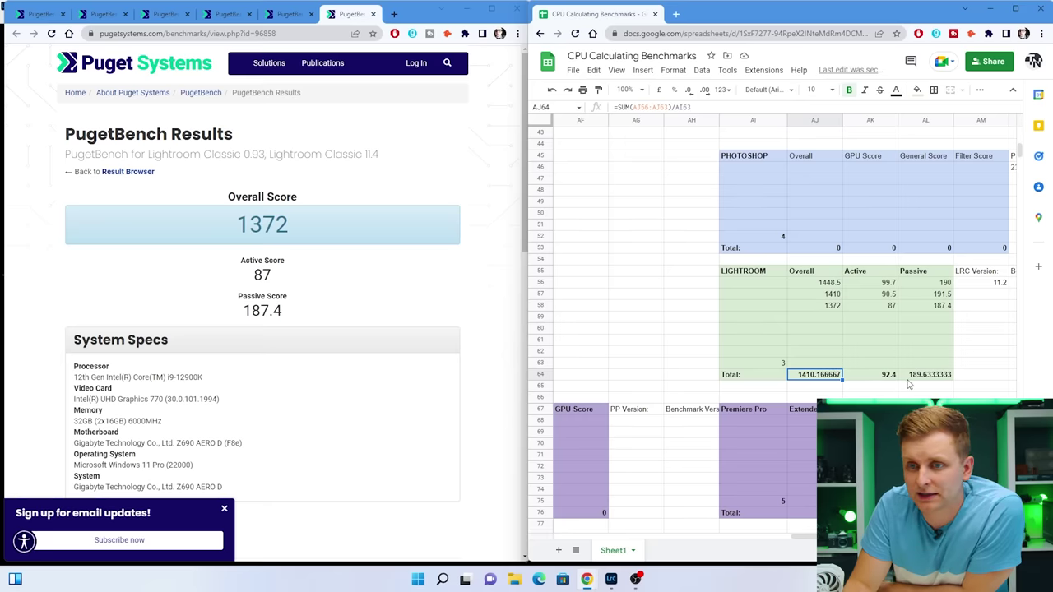
pyautogui.click(913, 377)
pyautogui.hscroll(2, 909, 362)
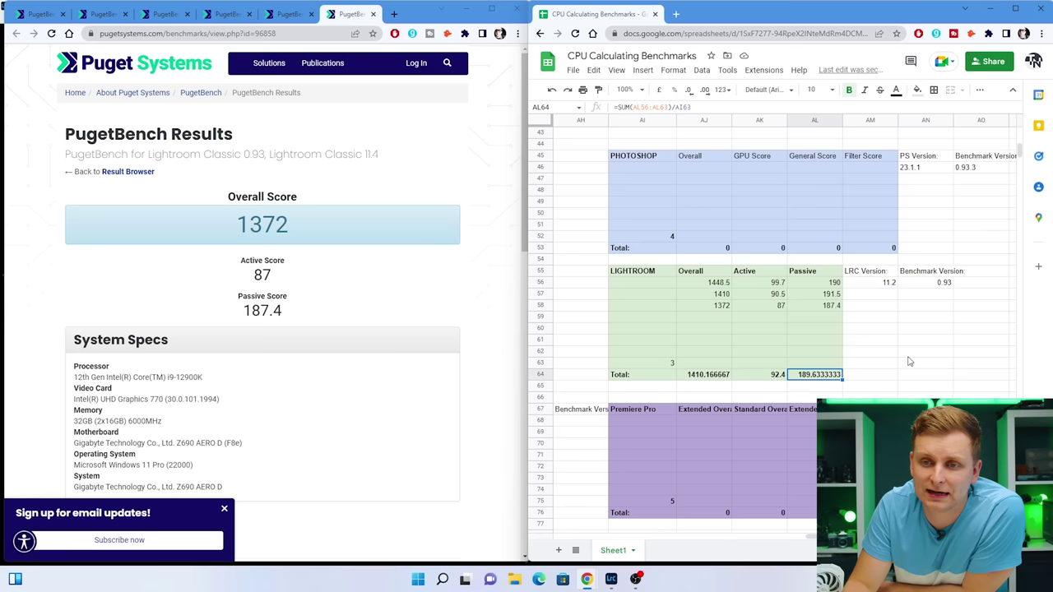
pyautogui.hscroll(5, 909, 362)
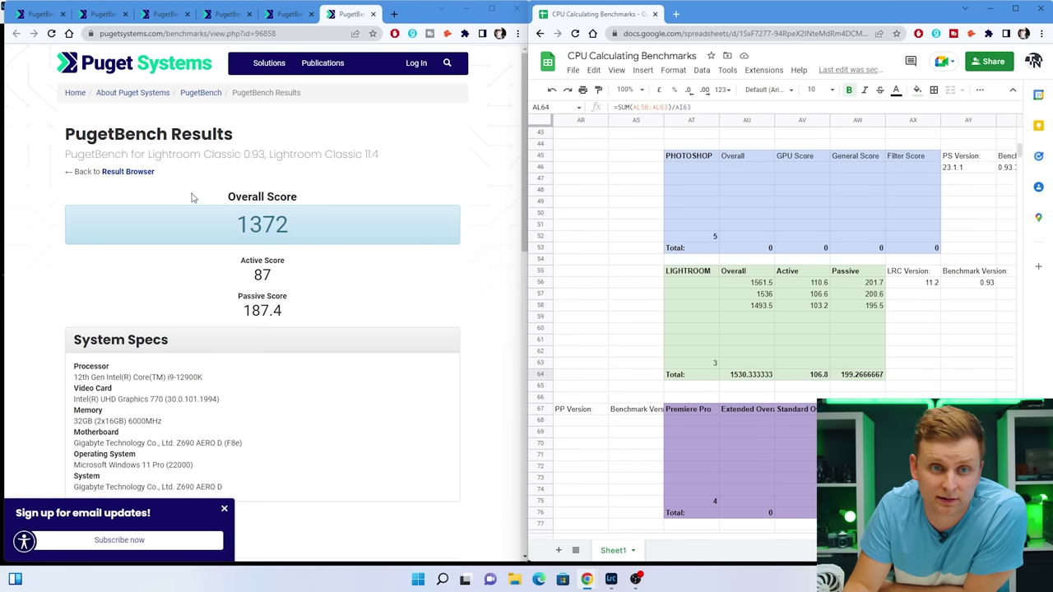
# Check the RTX 3080 table's Overall, Active and Passive average formulas in AU64–AW64
pyautogui.click(49, 14)
pyautogui.click(761, 365)
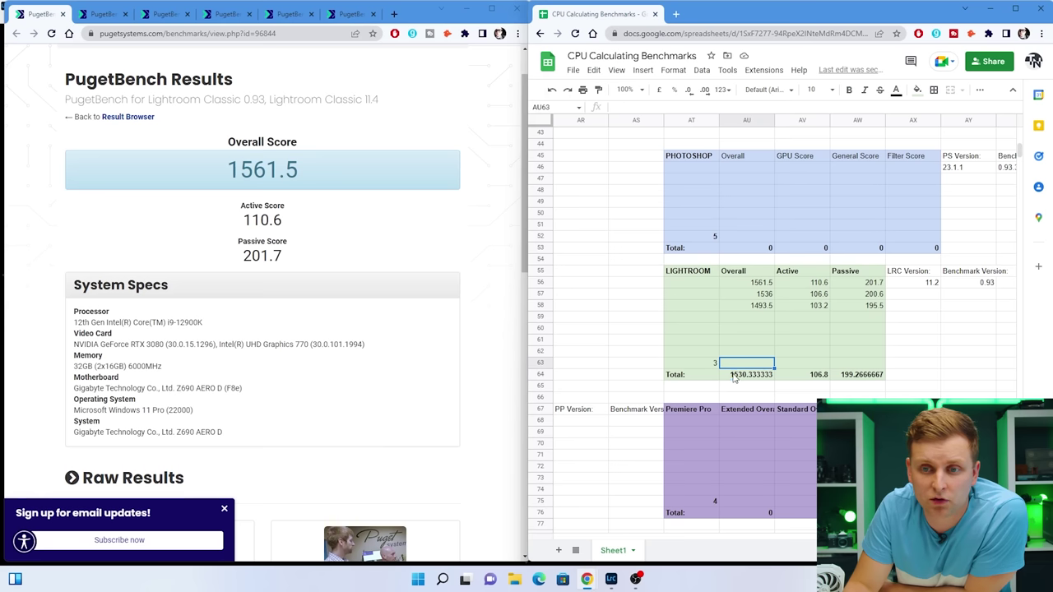
pyautogui.click(735, 376)
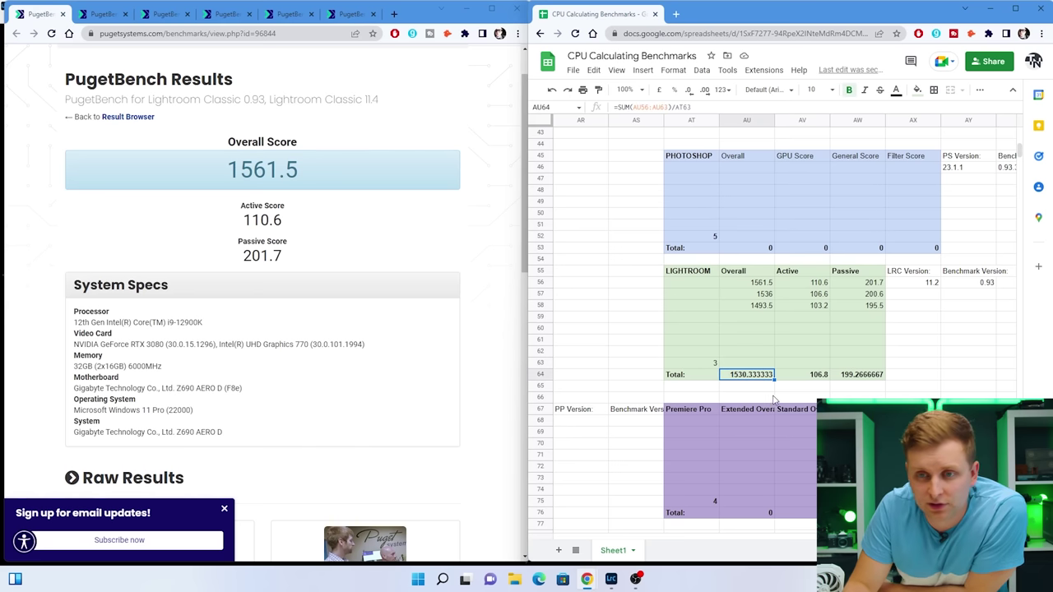
pyautogui.click(811, 377)
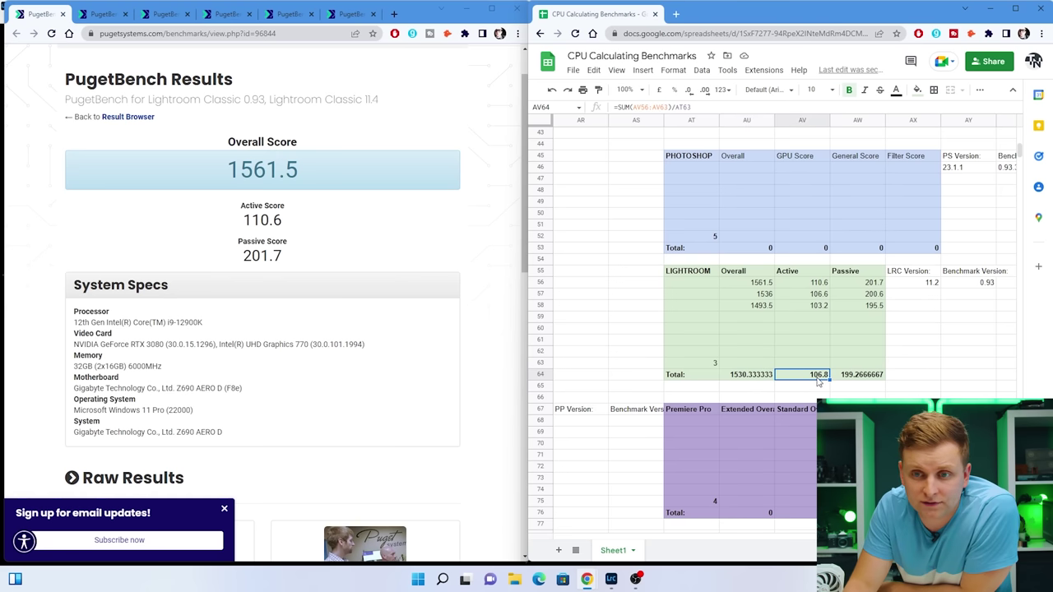
pyautogui.click(857, 378)
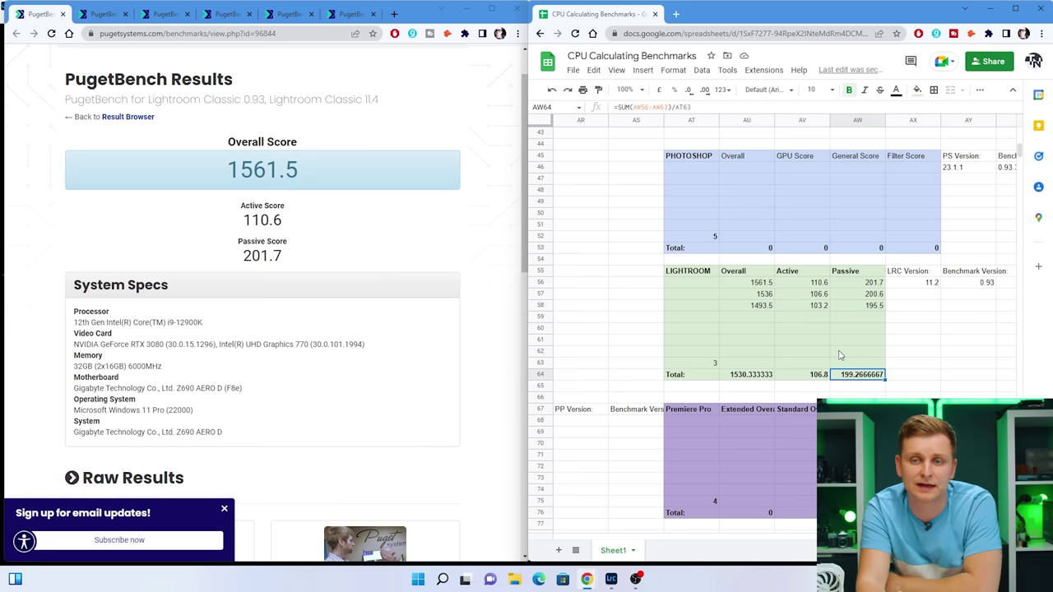
# Launch Calculator by searching 'calc' from the Start menu
pyautogui.press('super')
pyautogui.write('calc')
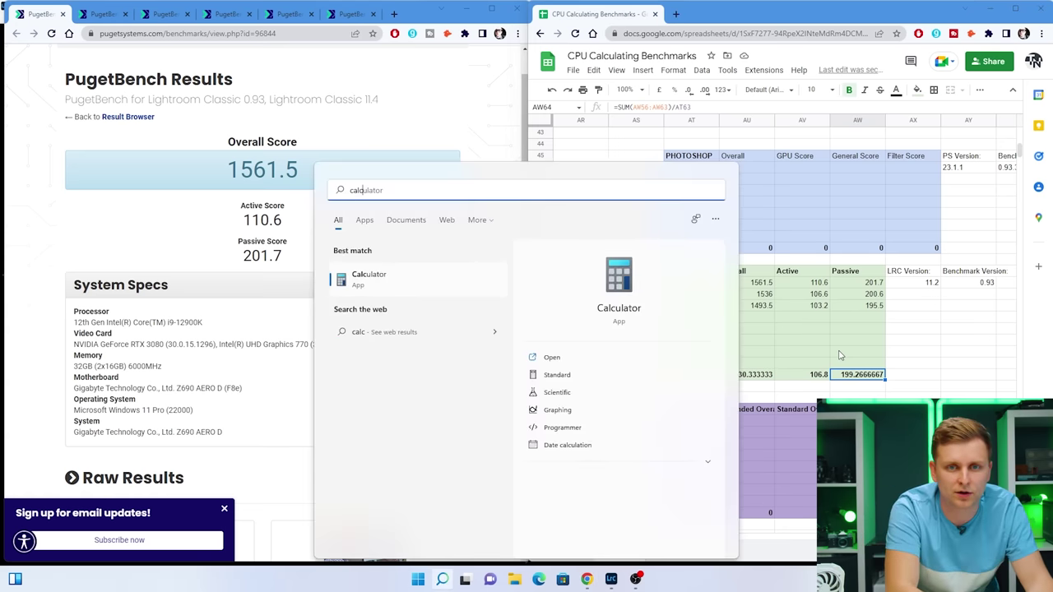
pyautogui.press('Return')
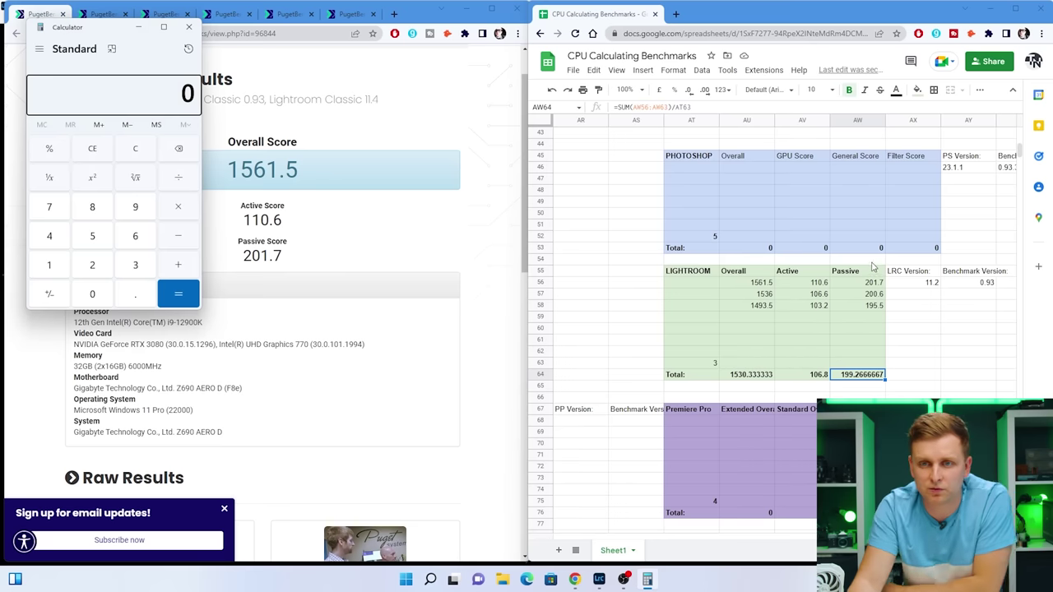
# Select AJ64 to read the integrated-graphics Overall average for the 1530.3 ÷ 1410 ratio
pyautogui.hscroll(2, 707, 329)
pyautogui.hscroll(-5, 826, 384)
pyautogui.click(819, 375)
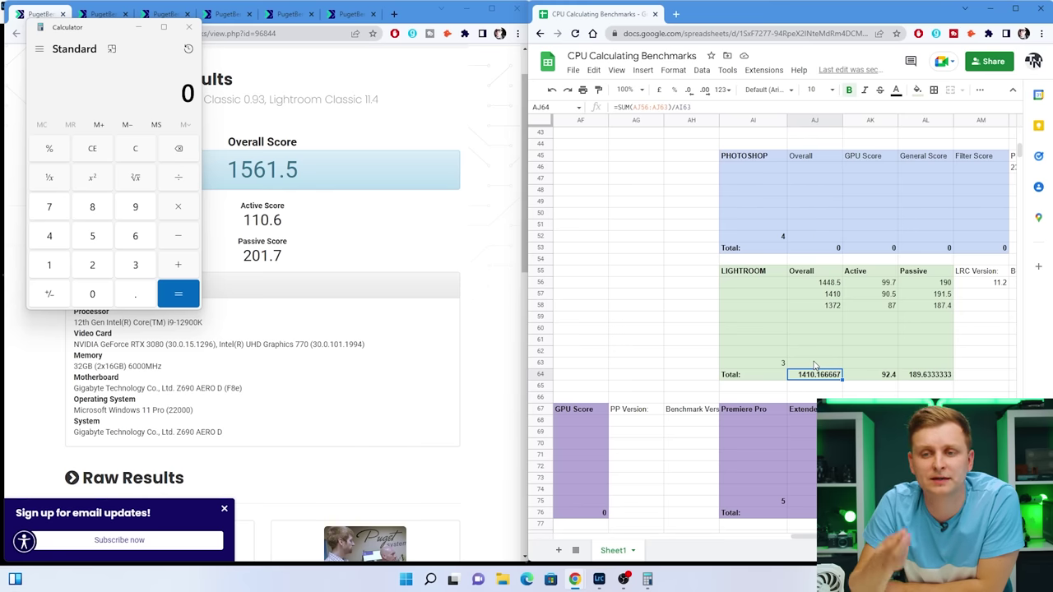
pyautogui.hscroll(-5, 815, 366)
pyautogui.hscroll(10, 815, 366)
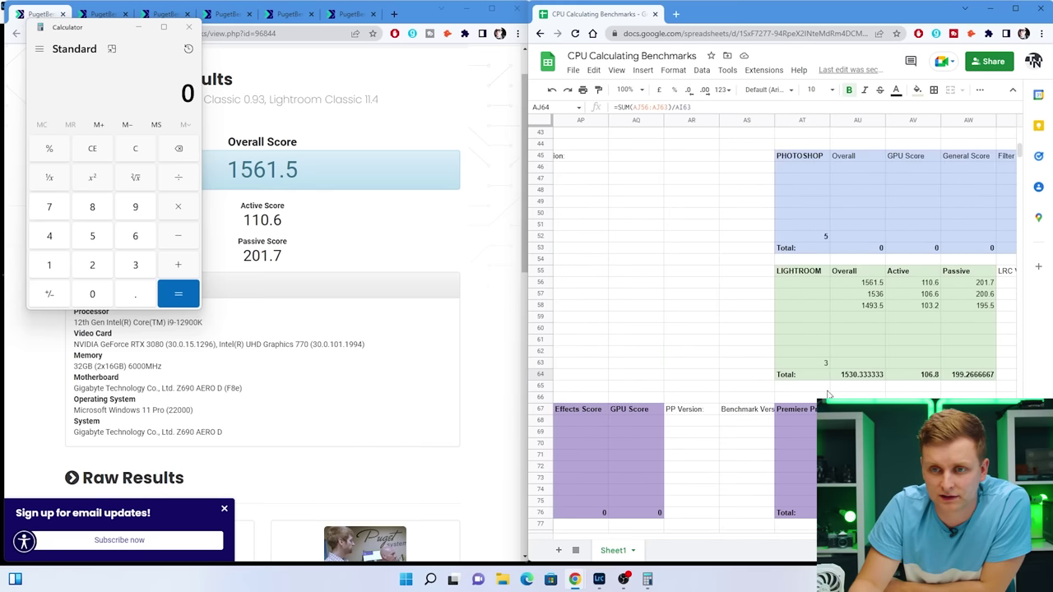
pyautogui.hscroll(3, 829, 395)
pyautogui.hscroll(-8, 833, 390)
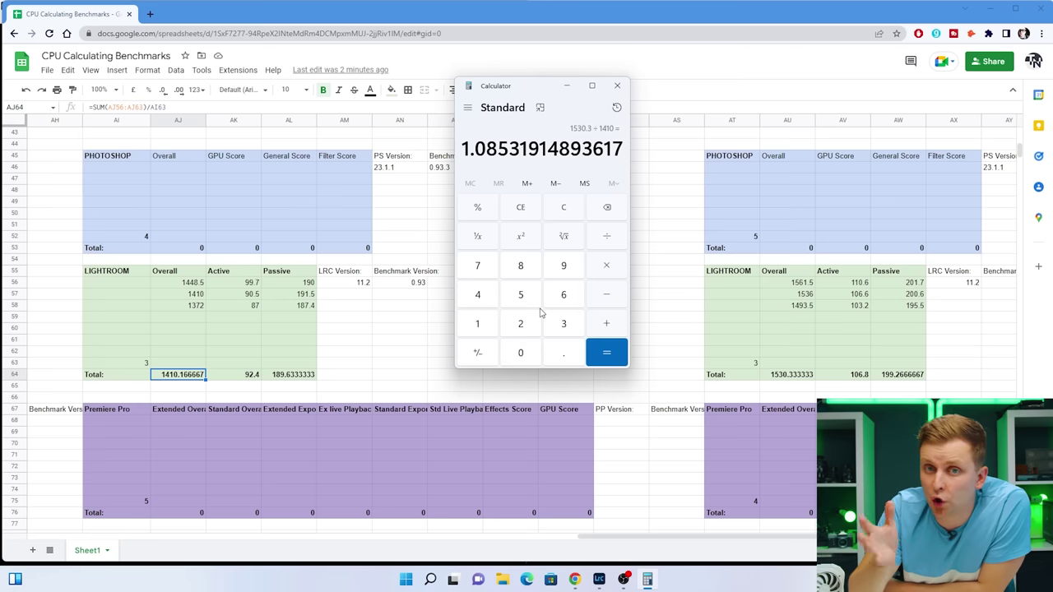